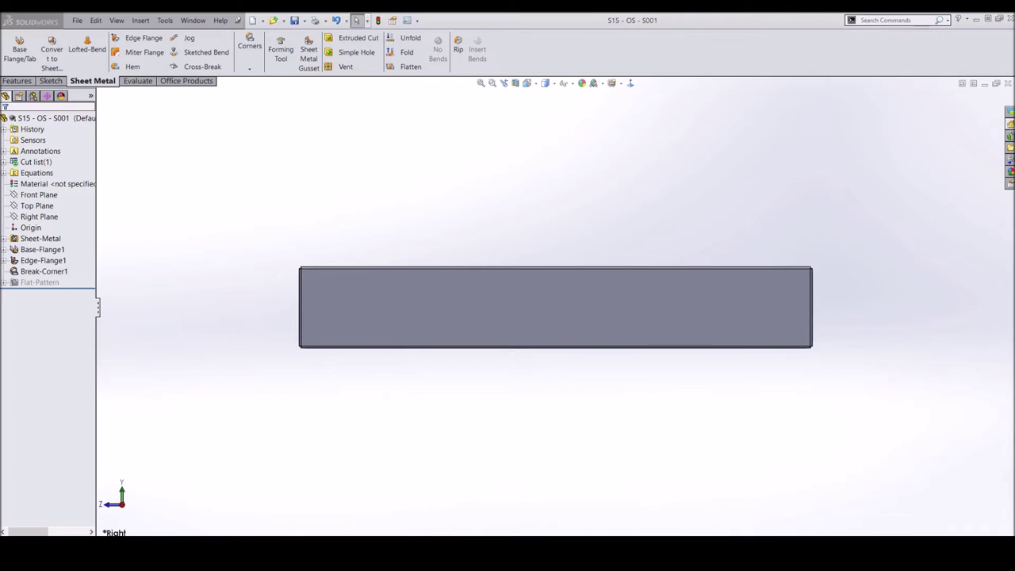
# Select the side plate's flat face
pyautogui.click(344, 299)
# Start a sketch on the plate face and draw a center rectangle near its left end
pyautogui.rightClick(344, 293)
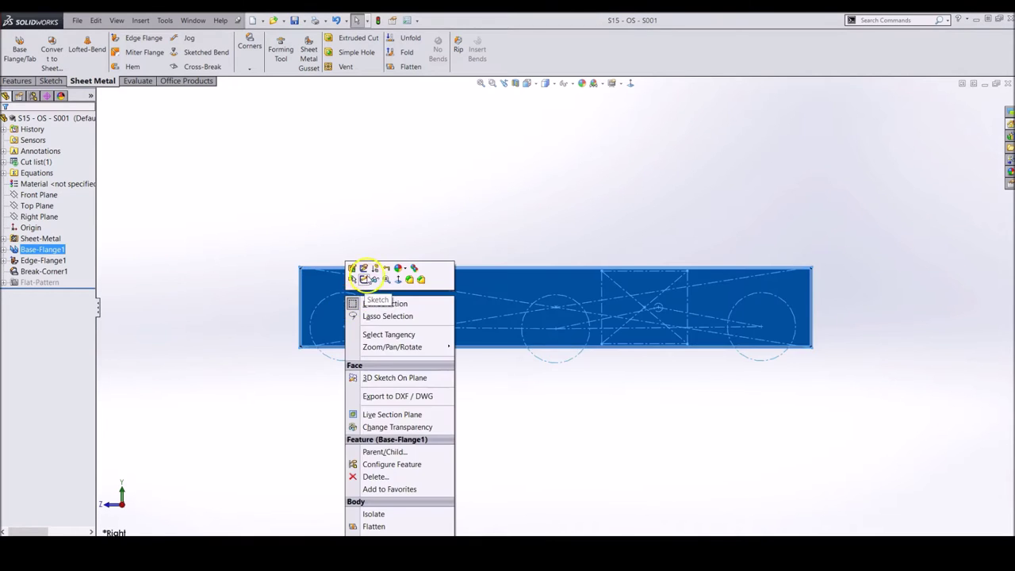
pyautogui.click(366, 281)
pyautogui.scroll(-4, 372, 317)
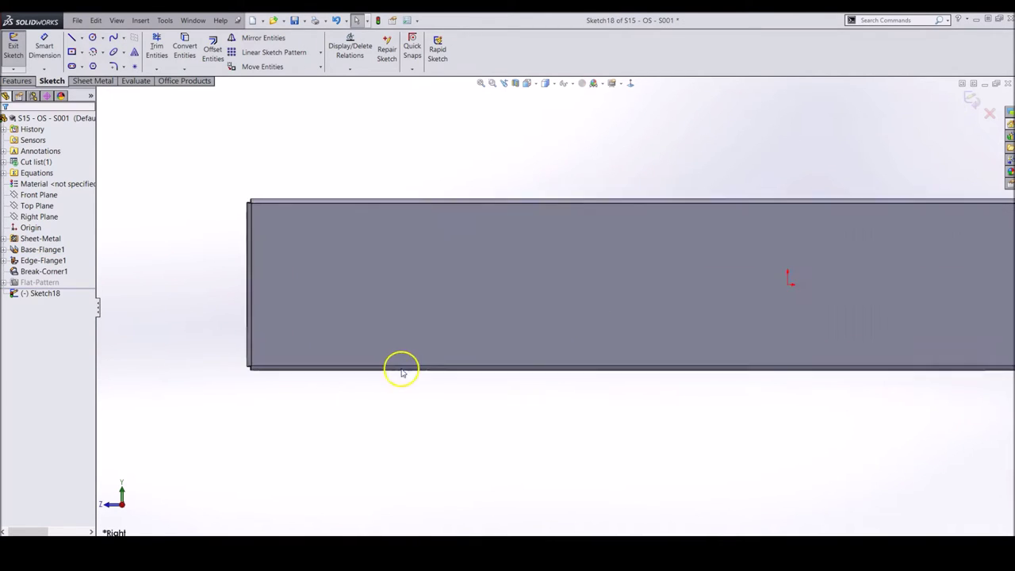
pyautogui.click(73, 52)
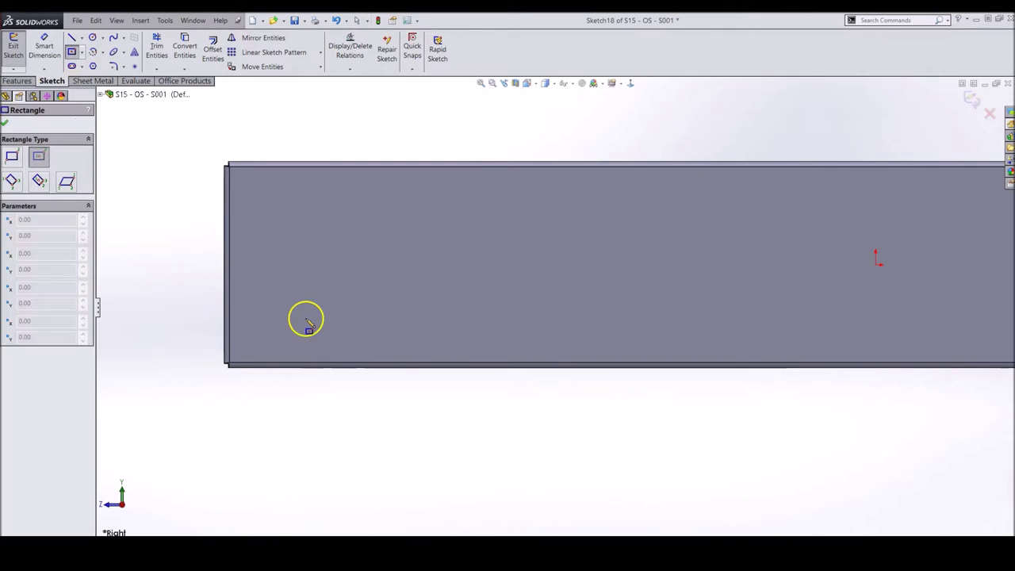
pyautogui.click(298, 315)
pyautogui.click(345, 334)
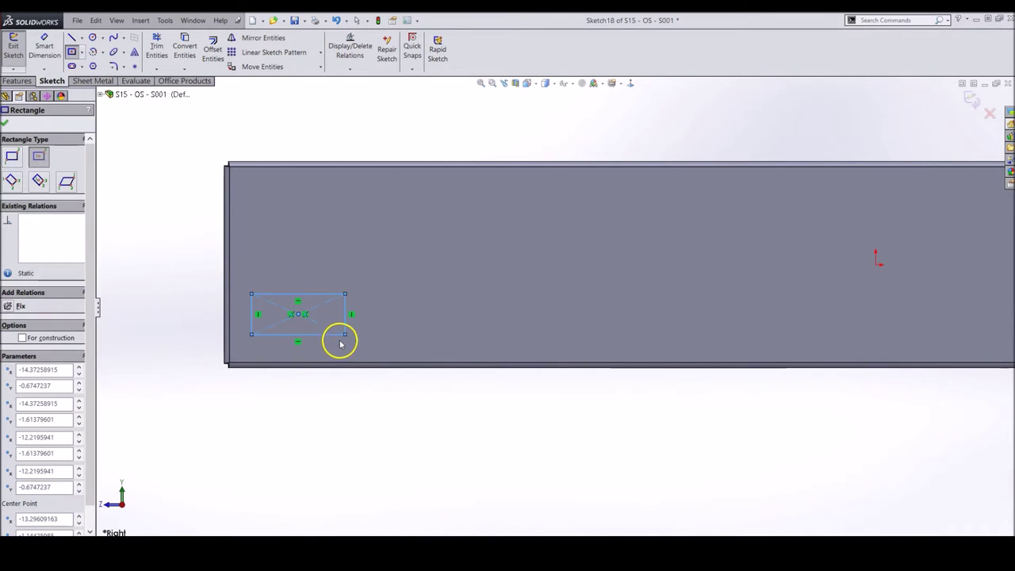
pyautogui.click(358, 414)
pyautogui.press('Escape')
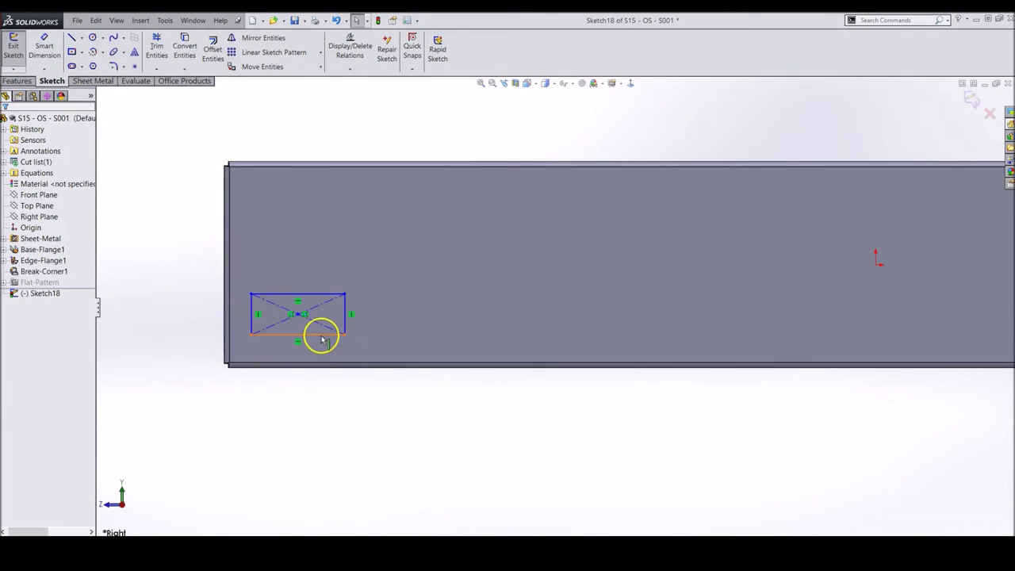
# Convert all four rectangle edges to construction lines
pyautogui.click(321, 334)
pyautogui.keyDown('ctrl'); pyautogui.click(345, 317); pyautogui.keyUp('ctrl')
pyautogui.keyDown('ctrl'); pyautogui.click(301, 294); pyautogui.keyUp('ctrl')
pyautogui.keyDown('ctrl'); pyautogui.click(251, 317); pyautogui.keyUp('ctrl')
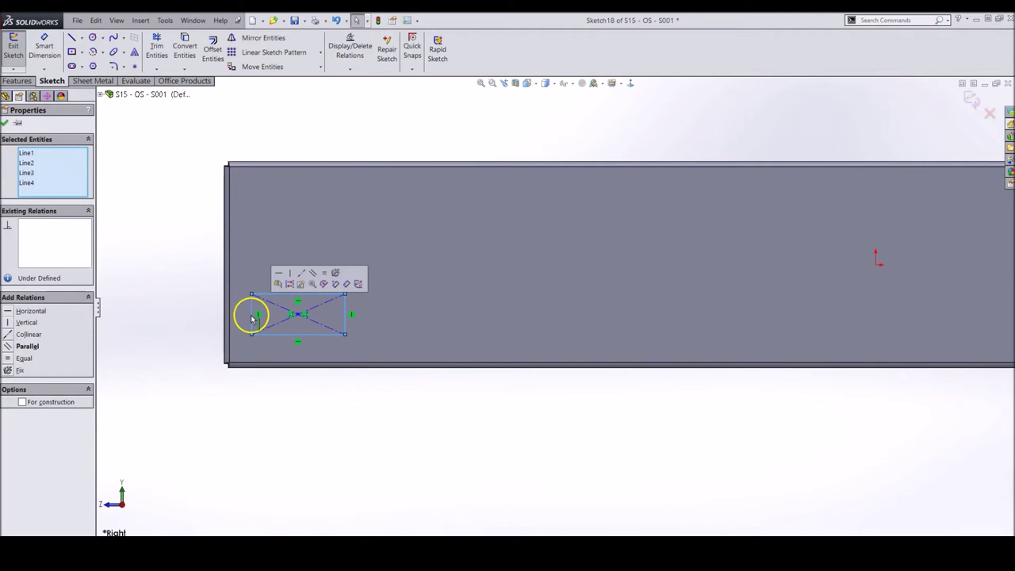
pyautogui.click(367, 439)
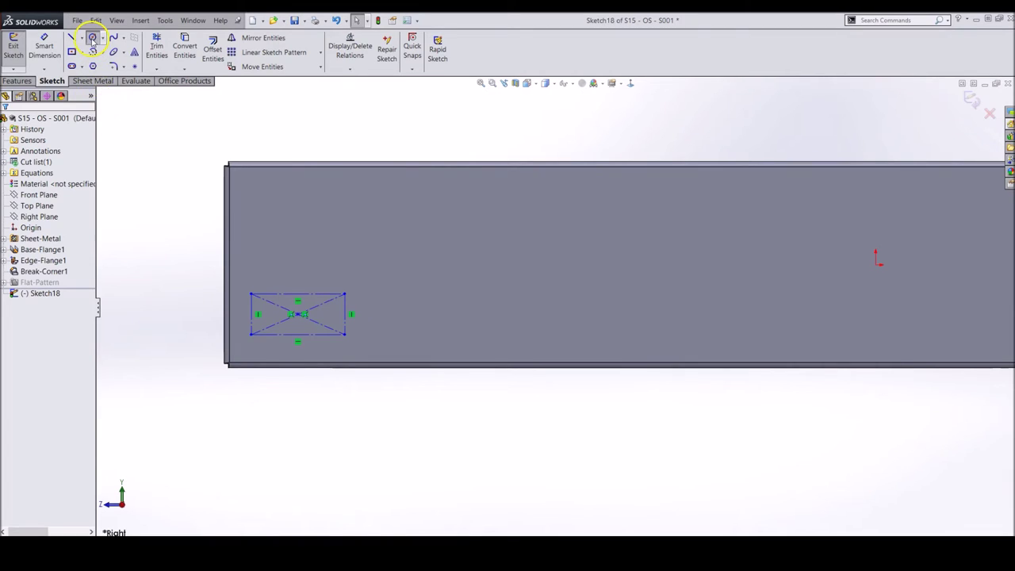
pyautogui.click(92, 37)
# Draw circles on the rectangle's four corners and at its centre
pyautogui.scroll(3, 269, 333)
pyautogui.click(282, 315)
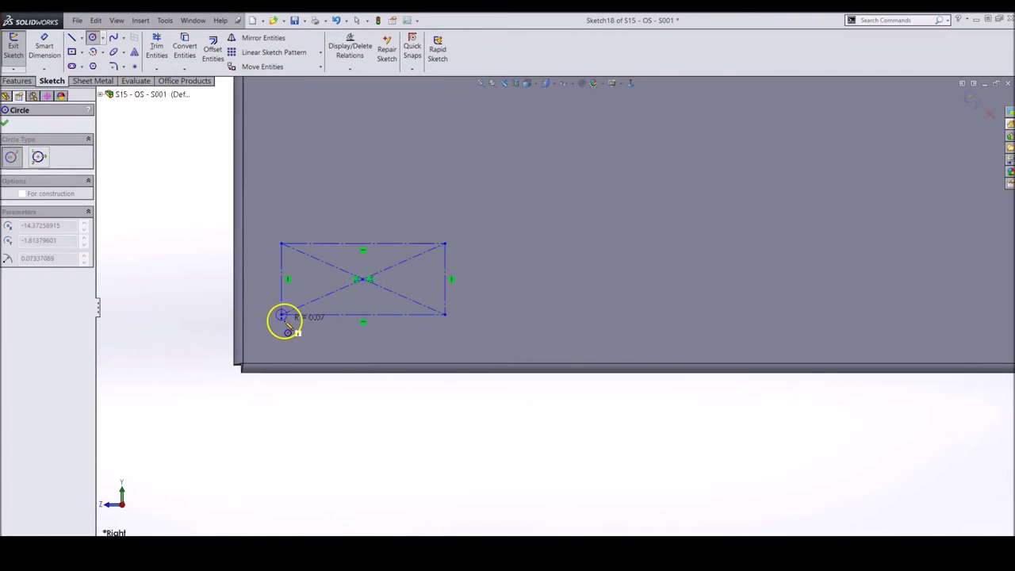
pyautogui.click(287, 321)
pyautogui.click(281, 244)
pyautogui.click(288, 248)
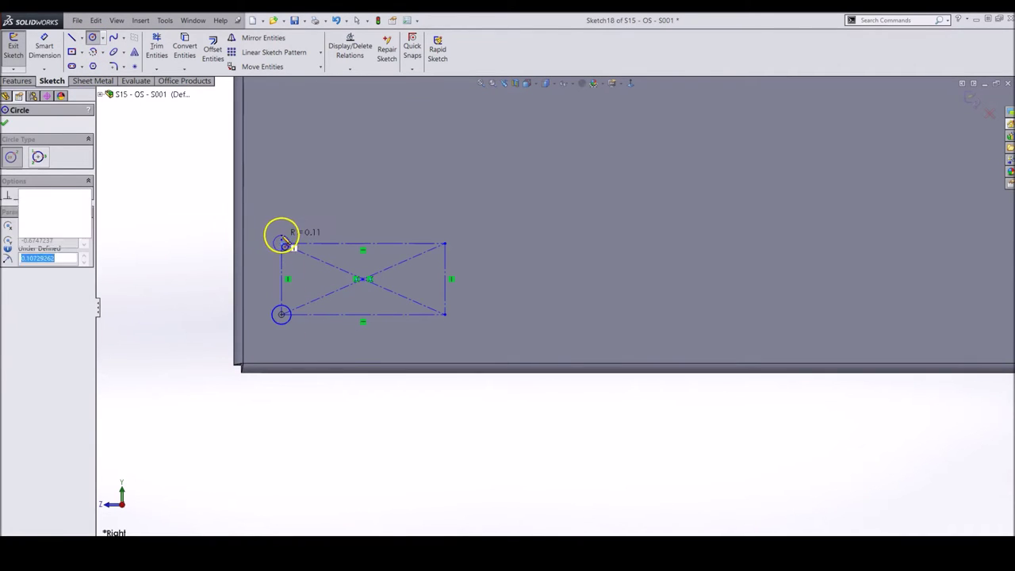
pyautogui.click(444, 243)
pyautogui.click(449, 249)
pyautogui.click(445, 315)
pyautogui.click(449, 330)
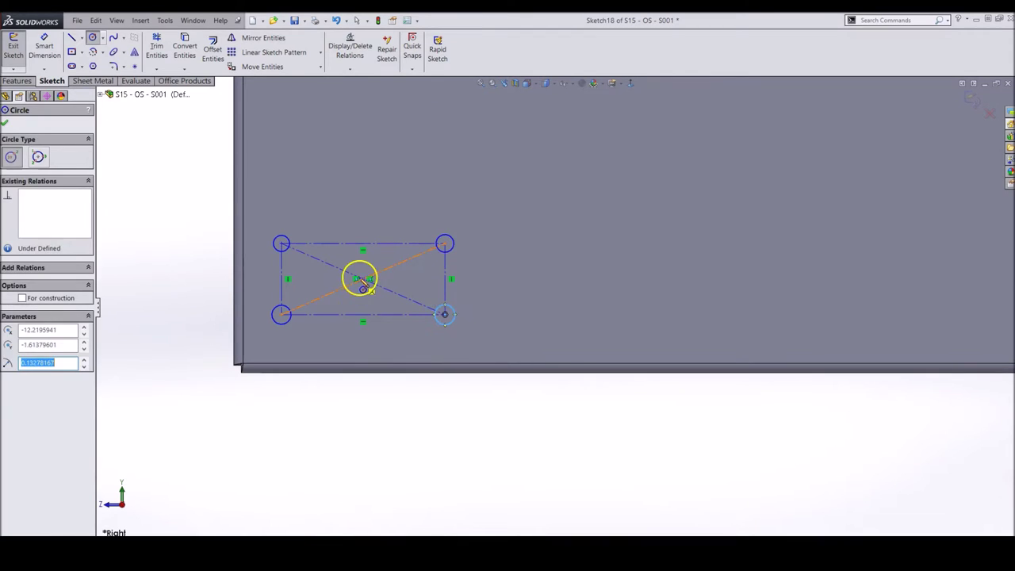
pyautogui.click(363, 279)
pyautogui.click(364, 287)
pyautogui.press('Escape')
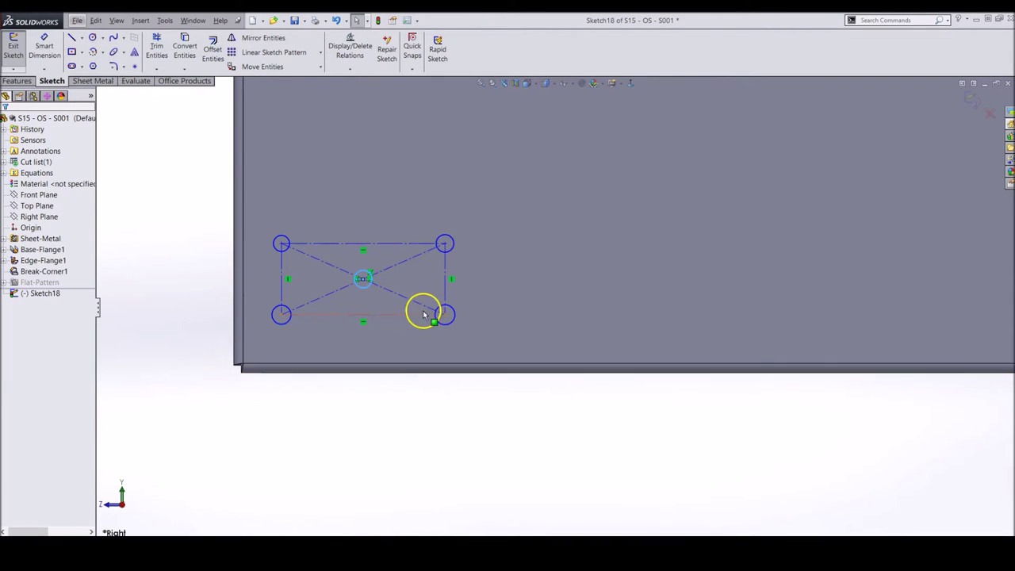
# Apply an Equal relation to all five circles
pyautogui.click(451, 252)
pyautogui.keyDown('ctrl'); pyautogui.click(450, 318); pyautogui.keyUp('ctrl')
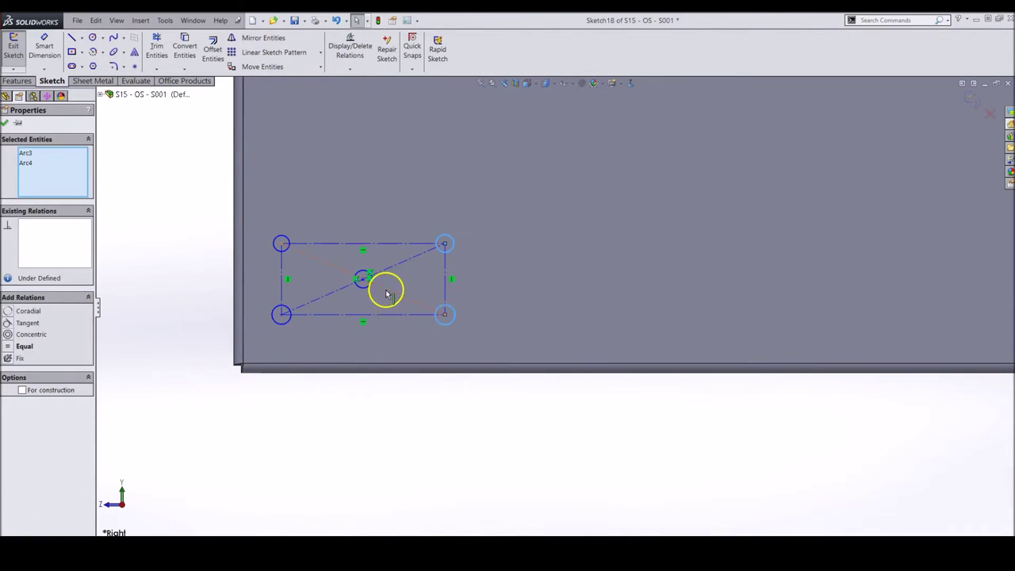
pyautogui.keyDown('ctrl'); pyautogui.click(363, 279); pyautogui.keyUp('ctrl')
pyautogui.keyDown('ctrl'); pyautogui.click(289, 312); pyautogui.keyUp('ctrl')
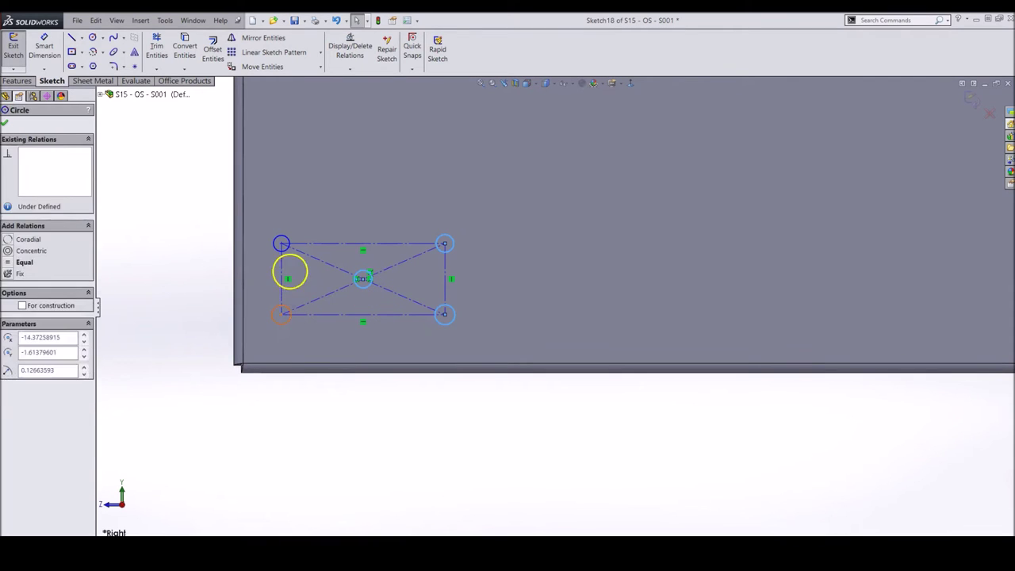
pyautogui.keyDown('ctrl'); pyautogui.click(283, 238); pyautogui.keyUp('ctrl')
pyautogui.click(341, 209)
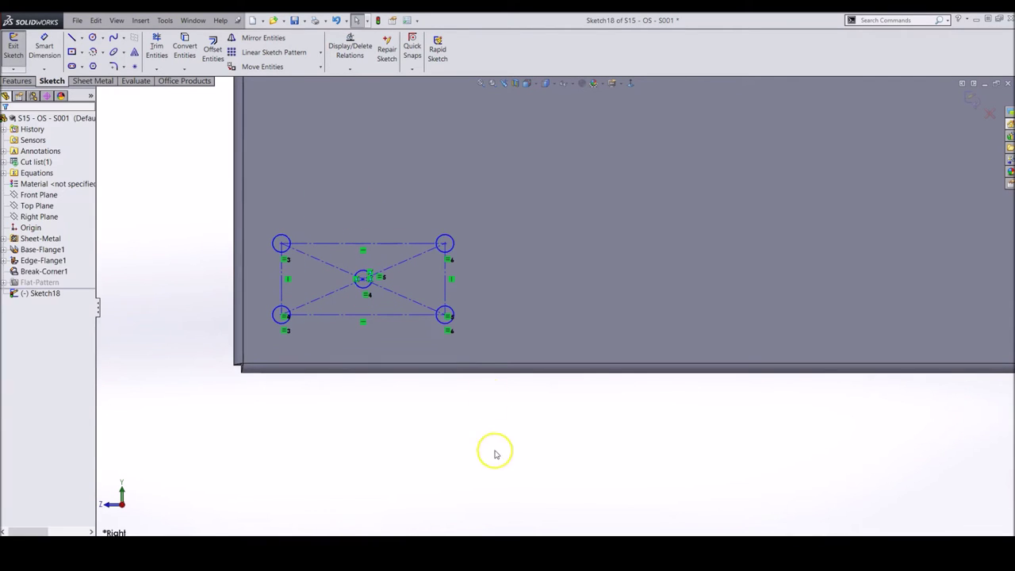
pyautogui.moveTo(494, 452); pyautogui.dragTo(464, 231, button='right')
# Dimension the hole circle to a 0.196 in diameter
pyautogui.click(456, 236)
pyautogui.click(495, 254)
pyautogui.write('0.196')
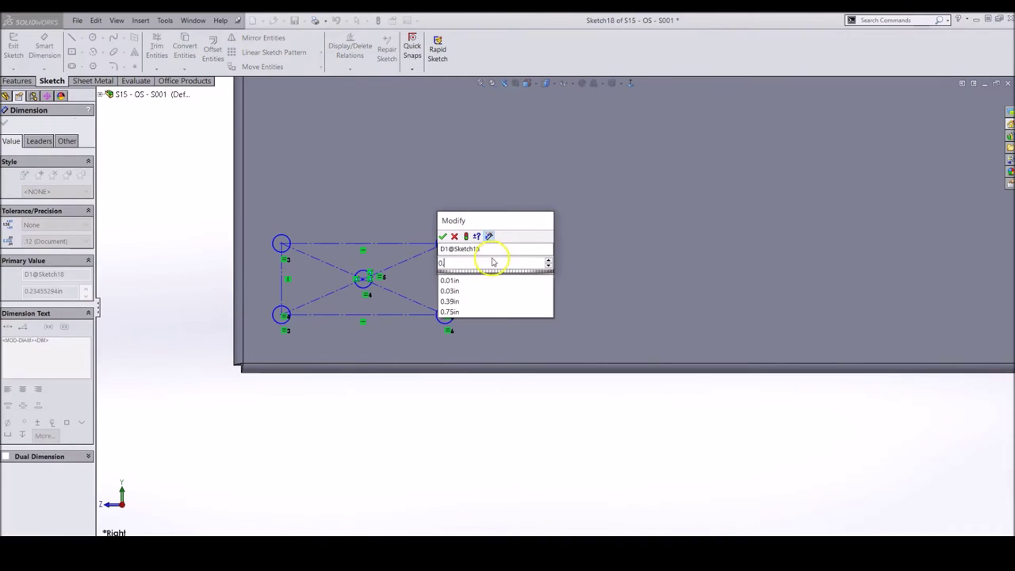
pyautogui.press('Return')
pyautogui.press('Escape')
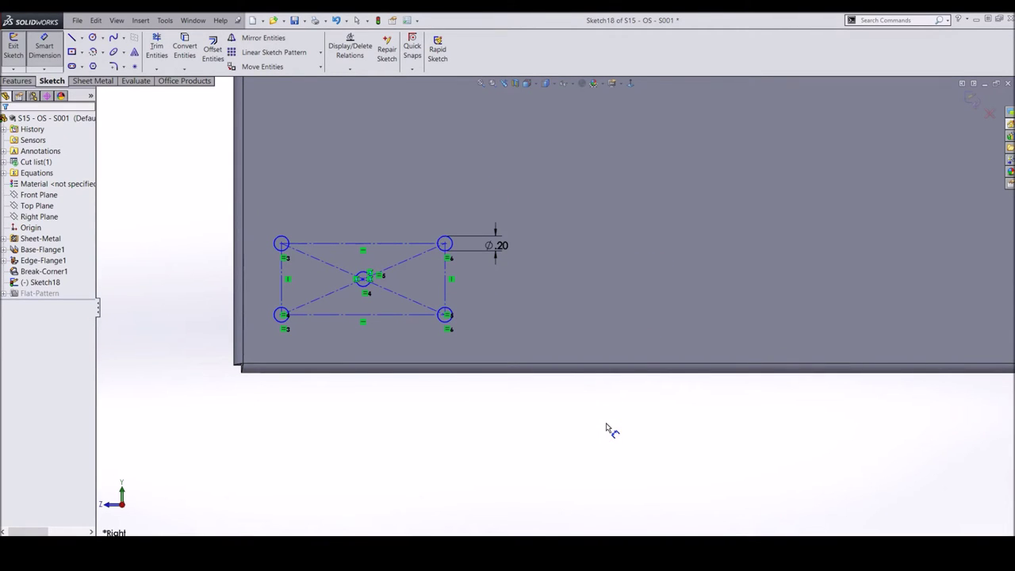
pyautogui.click(639, 456)
pyautogui.press('alt')
pyautogui.press('Escape')
pyautogui.press('alt')
# Dimension the construction rectangle 1.125 wide and 1.00 high
pyautogui.click(400, 244)
pyautogui.click(364, 205)
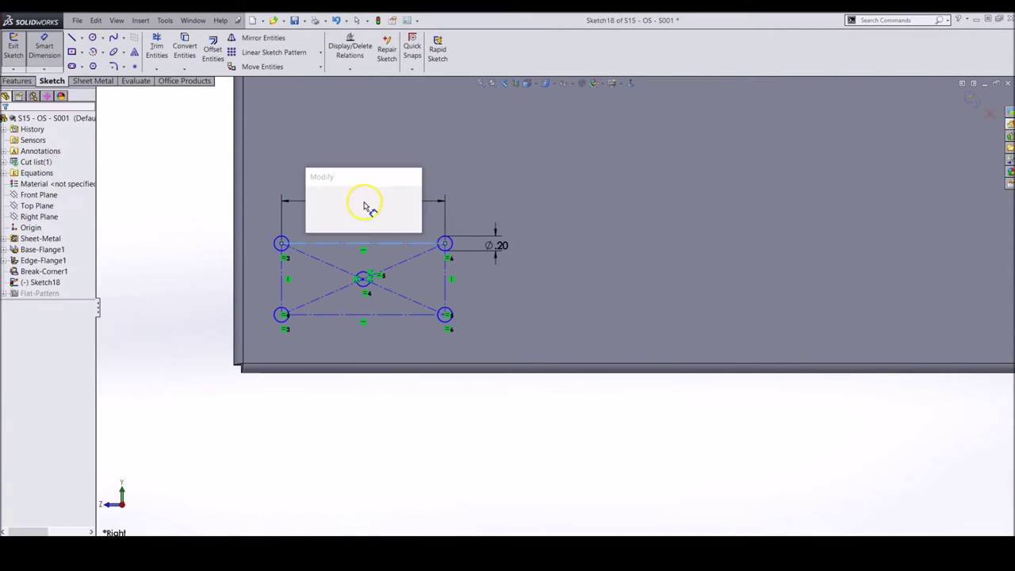
pyautogui.write('1.125')
pyautogui.press('Return')
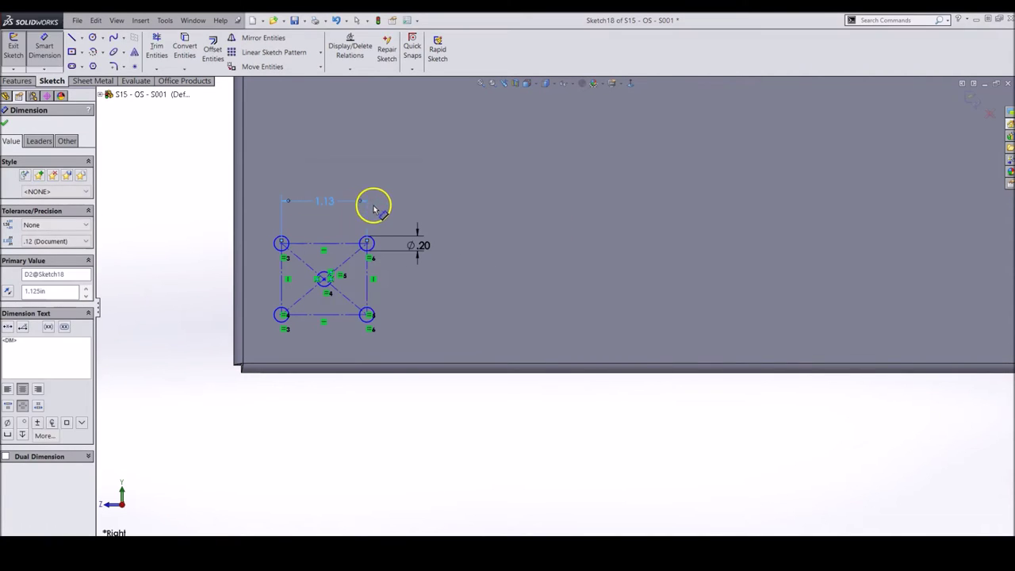
pyautogui.click(368, 275)
pyautogui.click(449, 281)
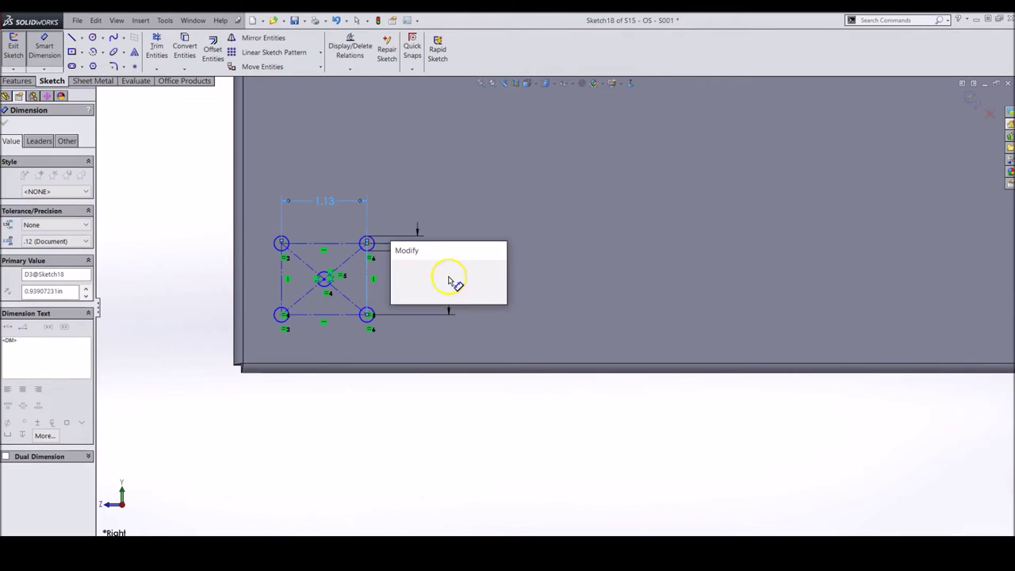
pyautogui.write('1.00in')
pyautogui.press('Return')
pyautogui.press('Escape')
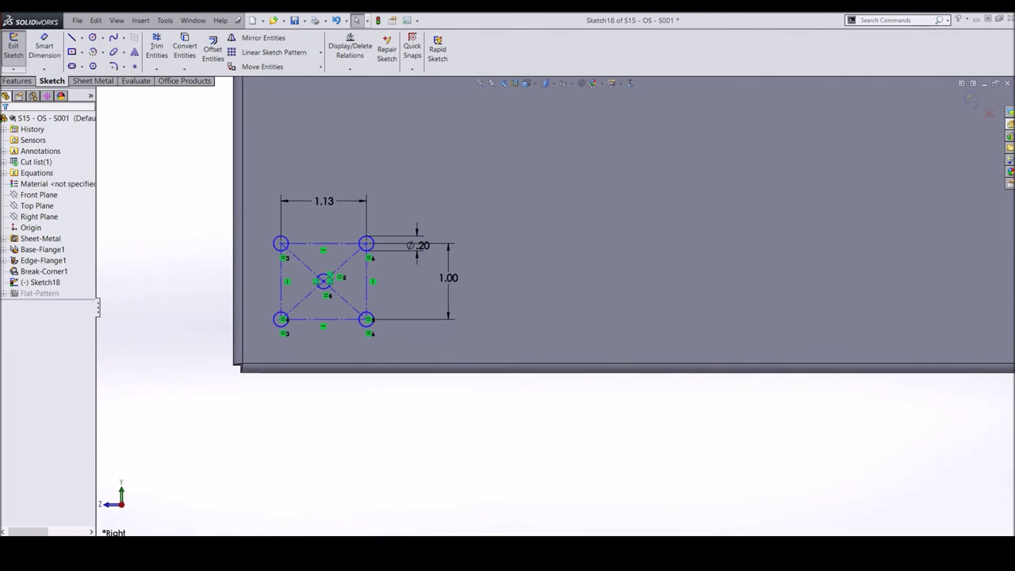
# Show the Blocks toolbar and move it clear of the sketch
pyautogui.click(735, 475)
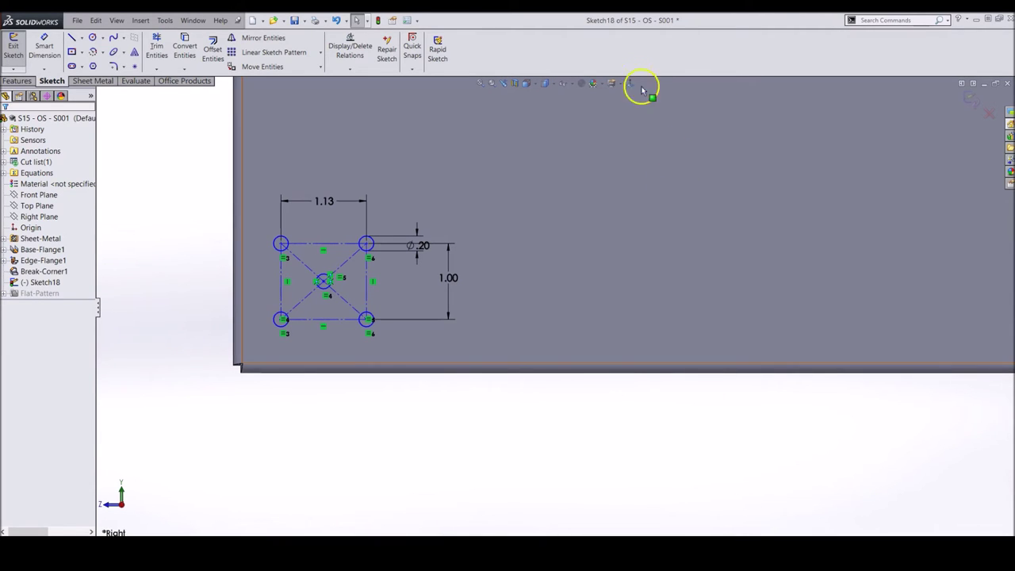
pyautogui.rightClick(632, 39)
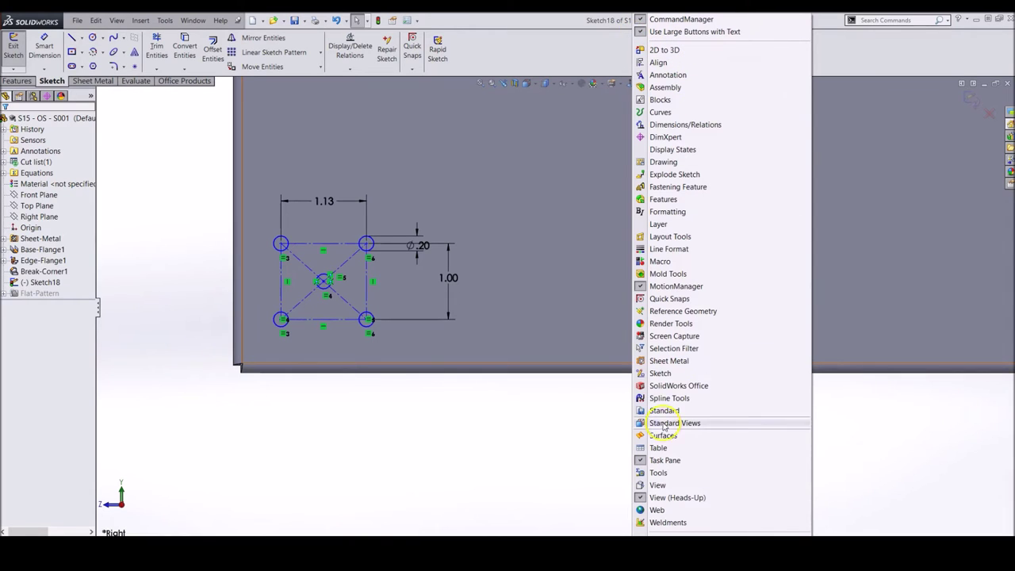
pyautogui.click(660, 100)
pyautogui.moveTo(262, 119); pyautogui.dragTo(197, 124)
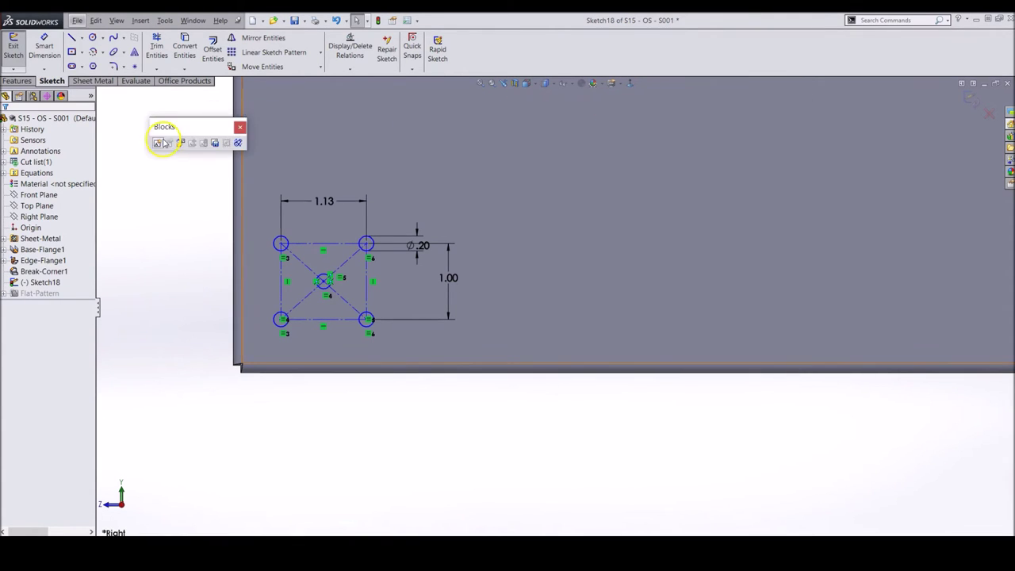
# Group the five circles and construction lines into Block1 with Make Block
pyautogui.click(158, 143)
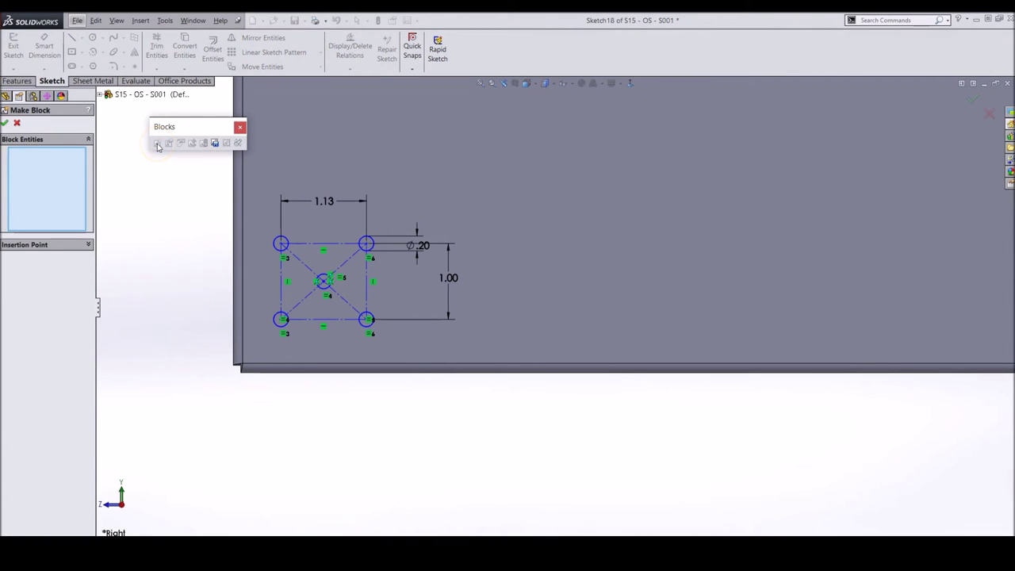
pyautogui.click(56, 176)
pyautogui.click(280, 242)
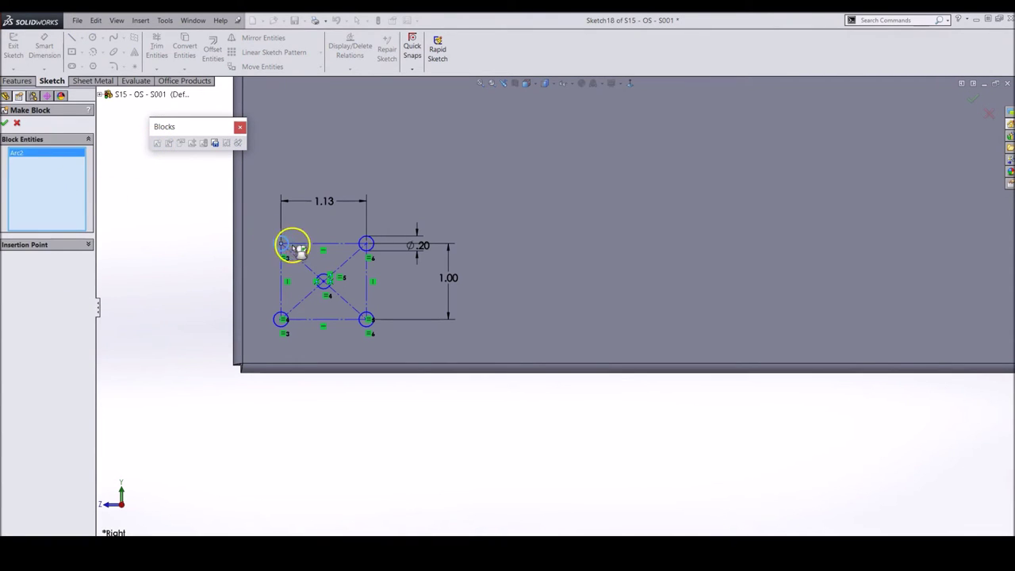
pyautogui.click(295, 244)
pyautogui.click(294, 256)
pyautogui.click(283, 301)
pyautogui.click(288, 320)
pyautogui.click(296, 310)
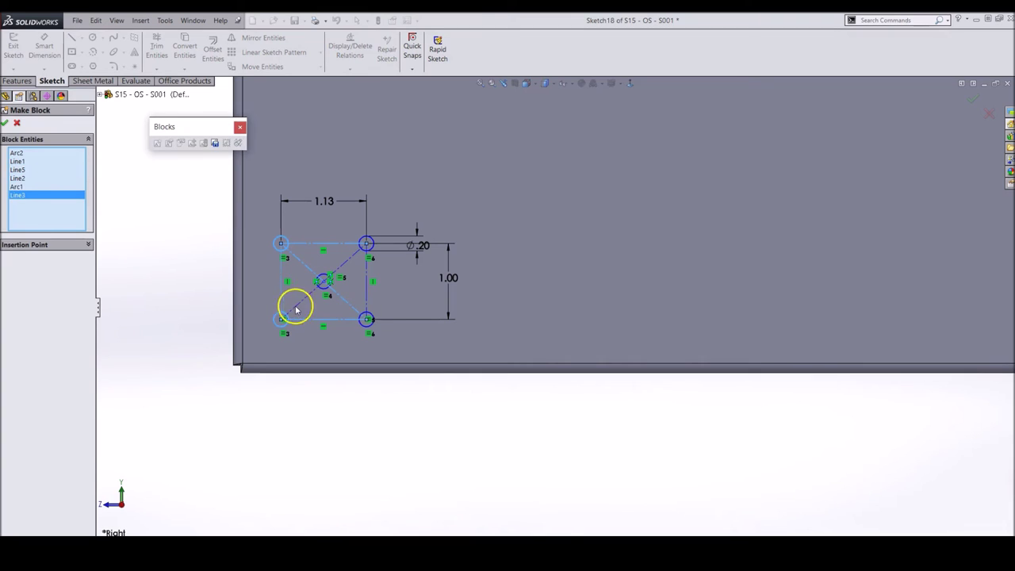
pyautogui.click(337, 271)
pyautogui.click(325, 279)
pyautogui.click(372, 292)
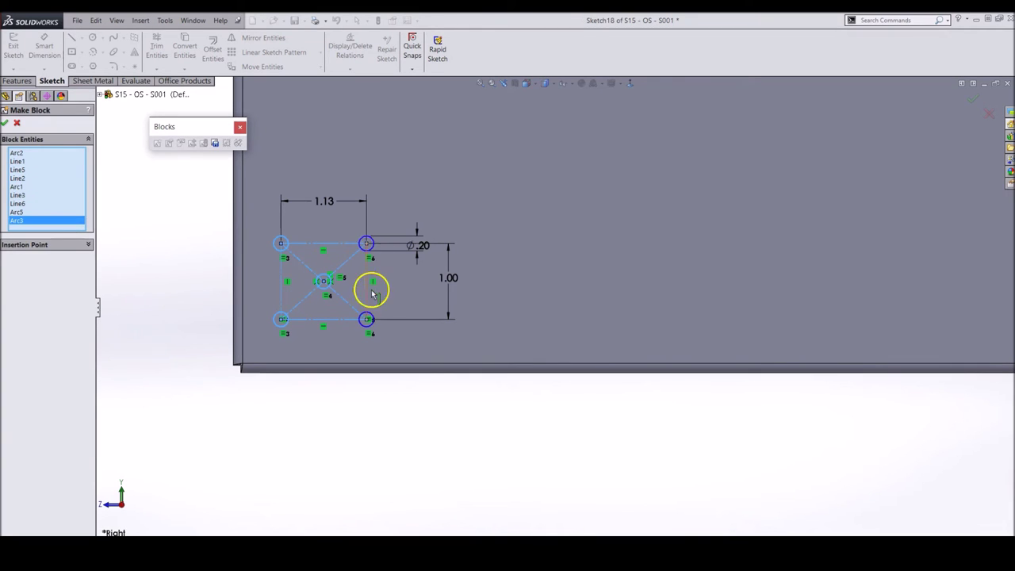
pyautogui.click(368, 318)
pyautogui.click(367, 294)
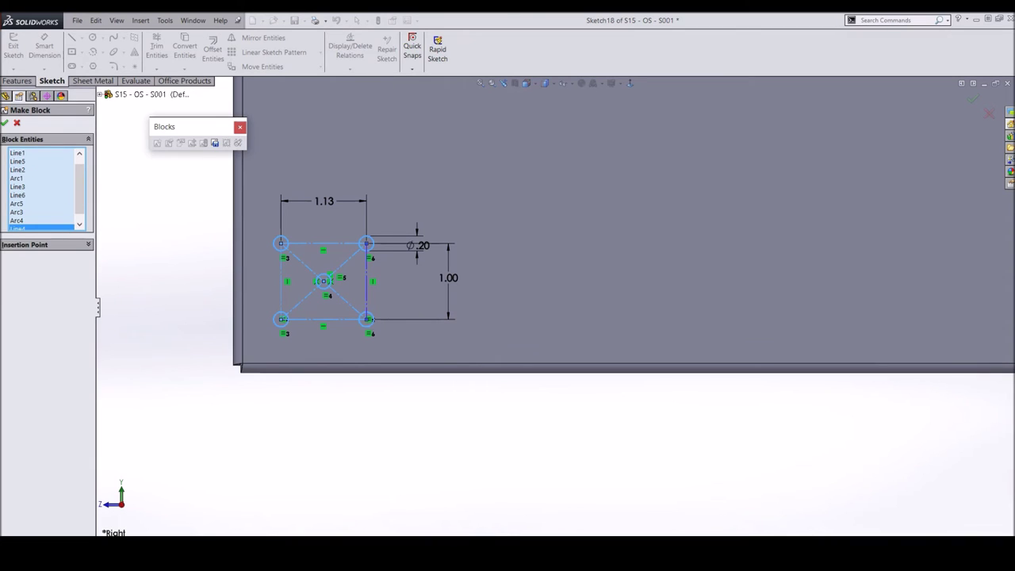
pyautogui.click(6, 125)
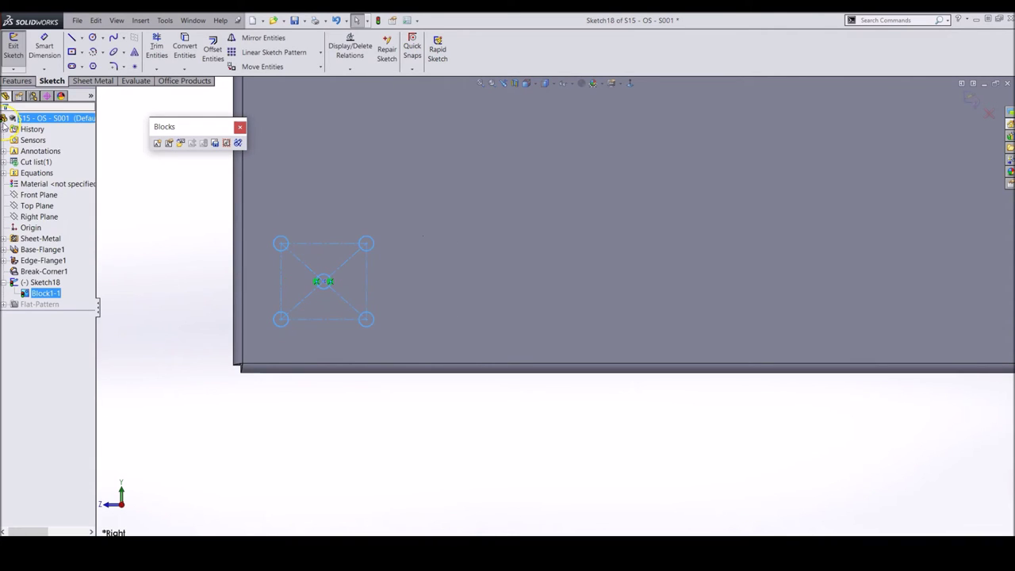
# Save Block1 to its own block file with Save Block
pyautogui.press('alt')
pyautogui.click(214, 143)
pyautogui.click(725, 394)
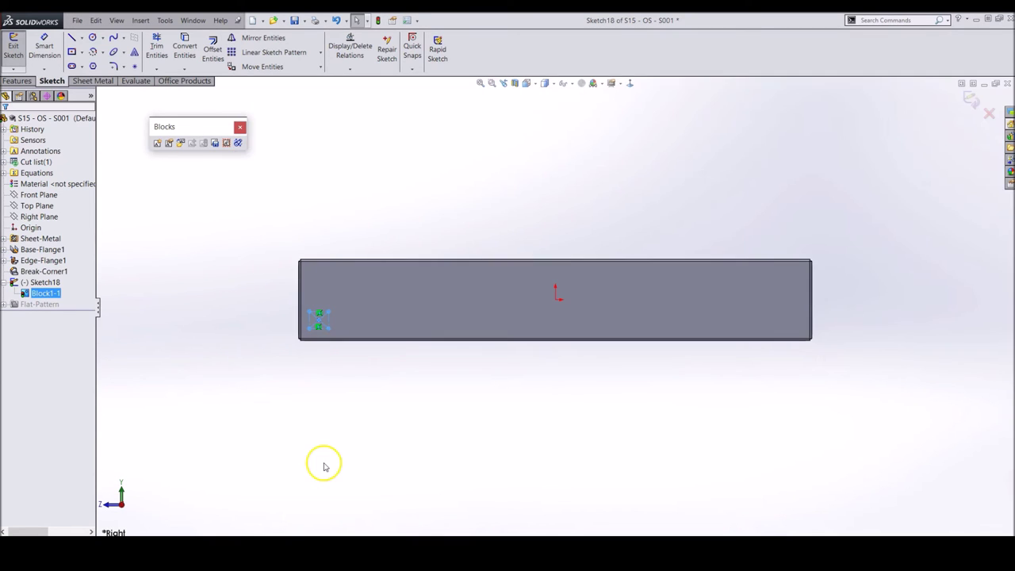
# Insert two Block1 copies below the plate's middle and right end
pyautogui.click(181, 143)
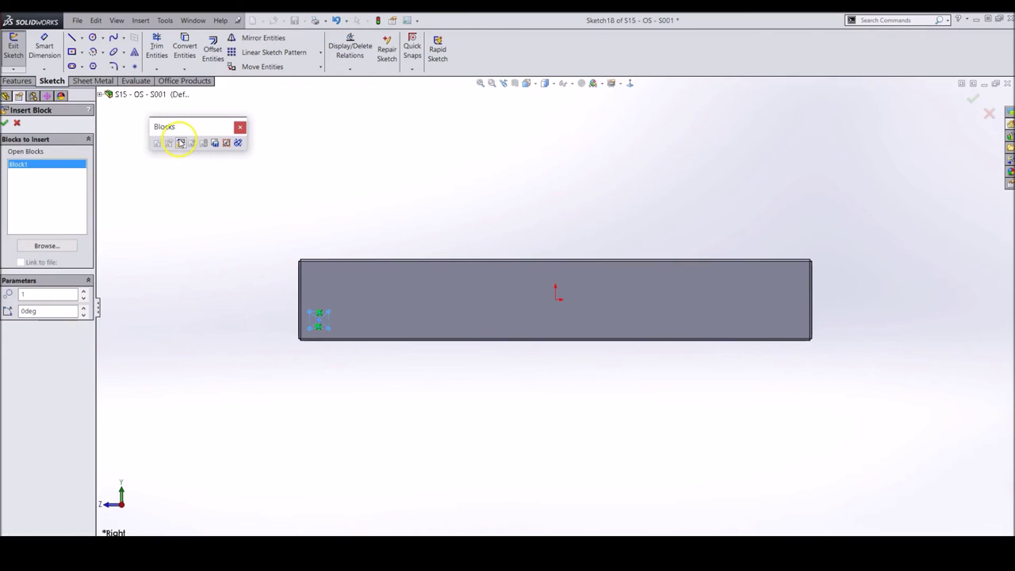
pyautogui.click(35, 164)
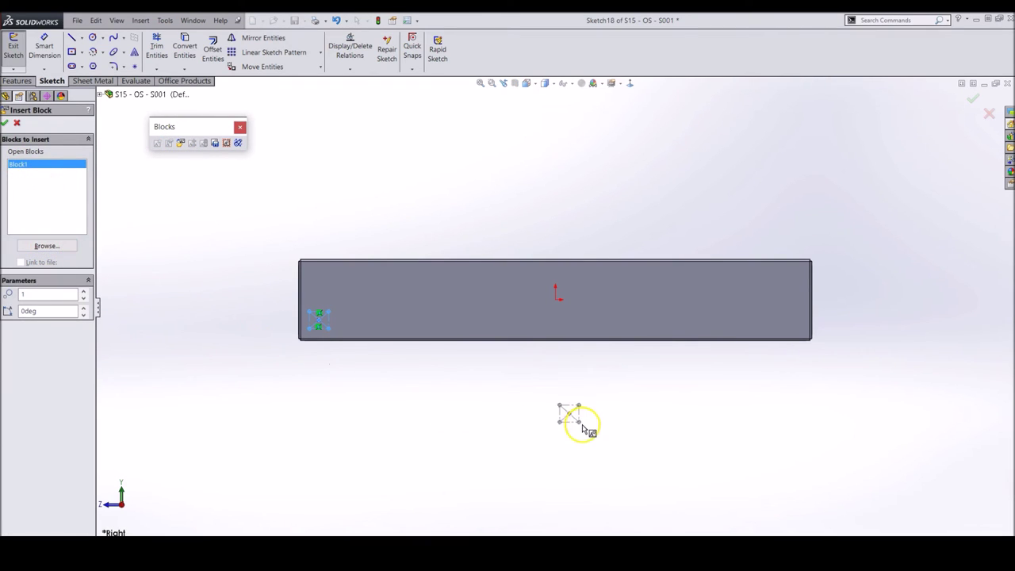
pyautogui.click(562, 382)
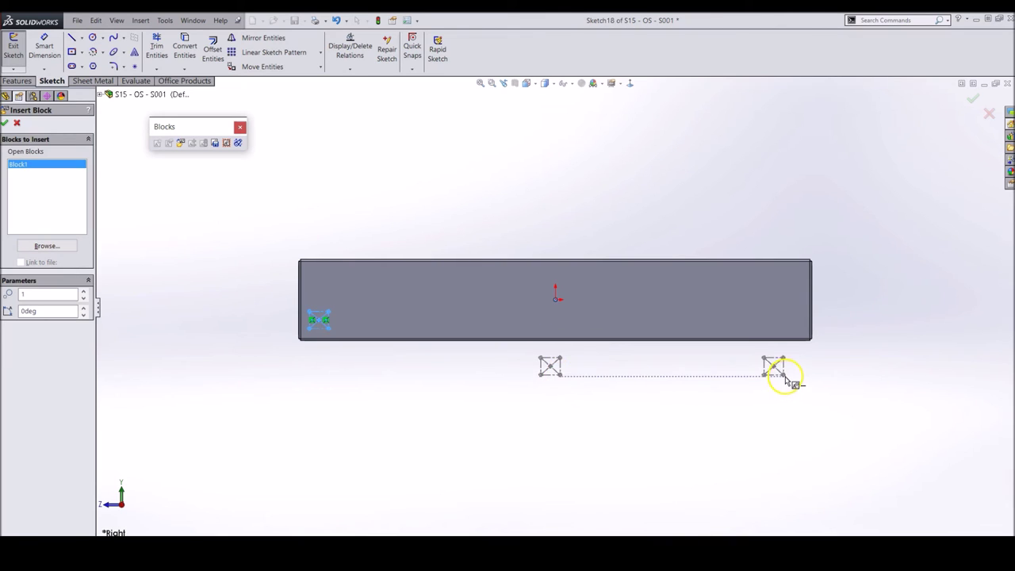
pyautogui.click(785, 381)
pyautogui.press('Escape')
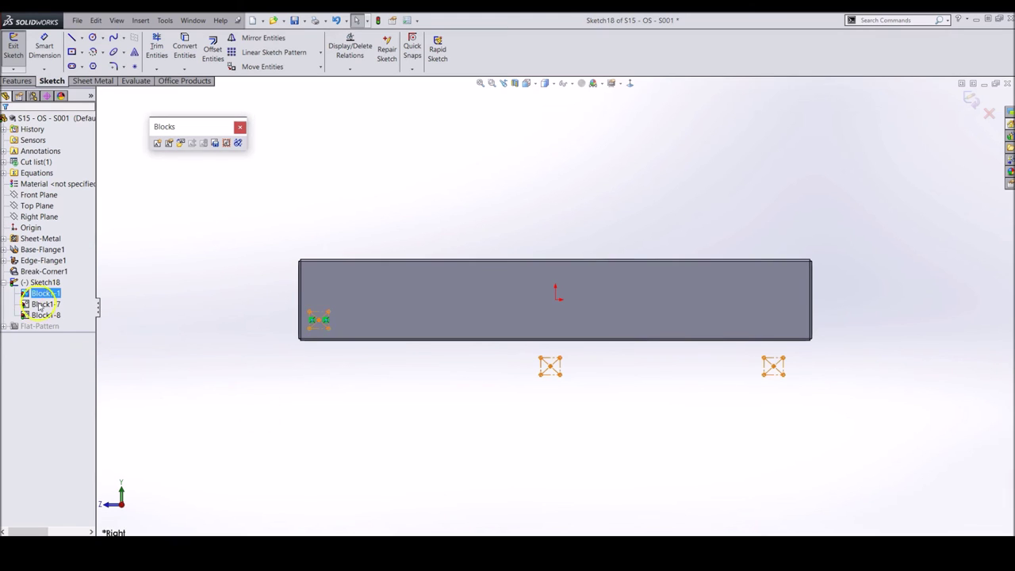
pyautogui.click(4, 250)
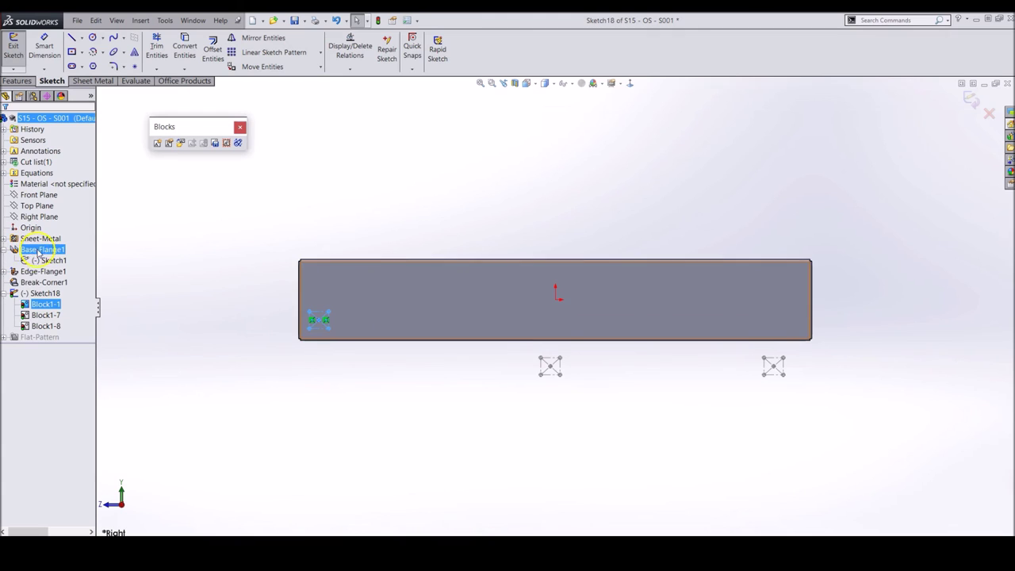
# Show Base-Flange1's Sketch1 so its axle circles appear below the plate
pyautogui.click(38, 260)
pyautogui.rightClick(38, 261)
pyautogui.press('alt')
pyautogui.rightClick(38, 261)
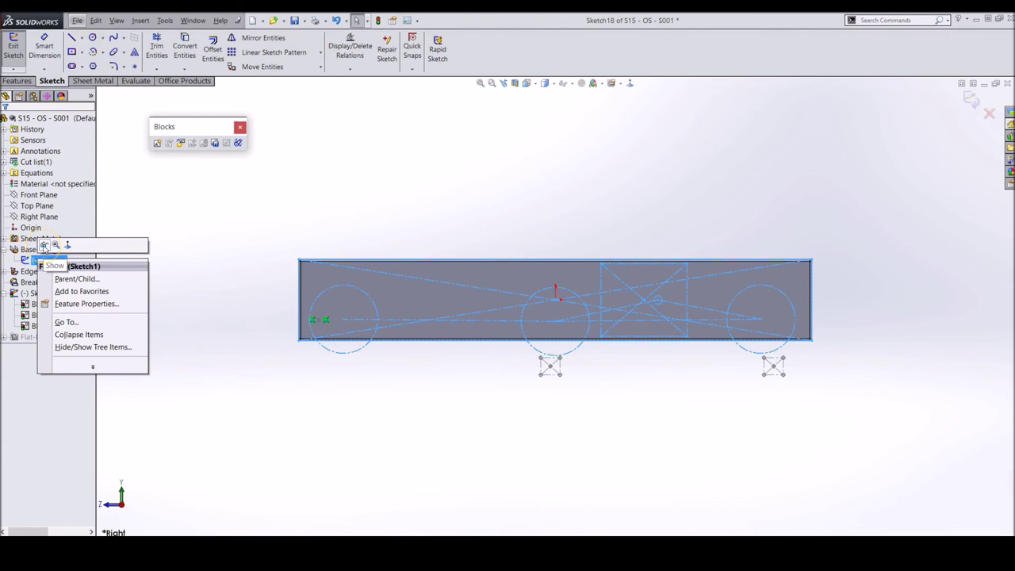
pyautogui.click(44, 246)
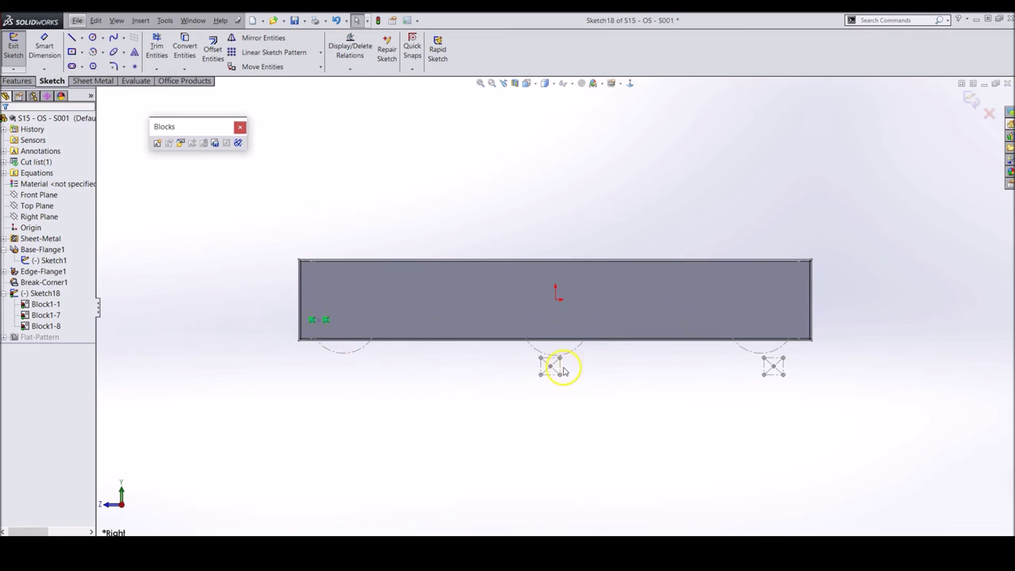
pyautogui.scroll(-5, 559, 369)
# Drag the middle block up so its centre snaps coincident onto the plate
pyautogui.click(549, 338)
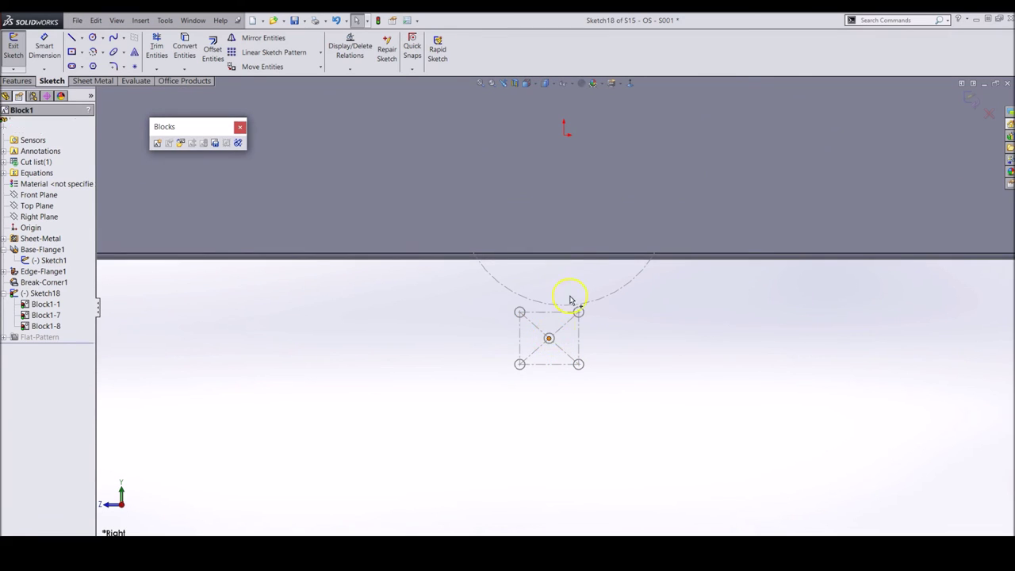
pyautogui.moveTo(569, 300); pyautogui.dragTo(563, 202)
pyautogui.scroll(-5, 761, 333)
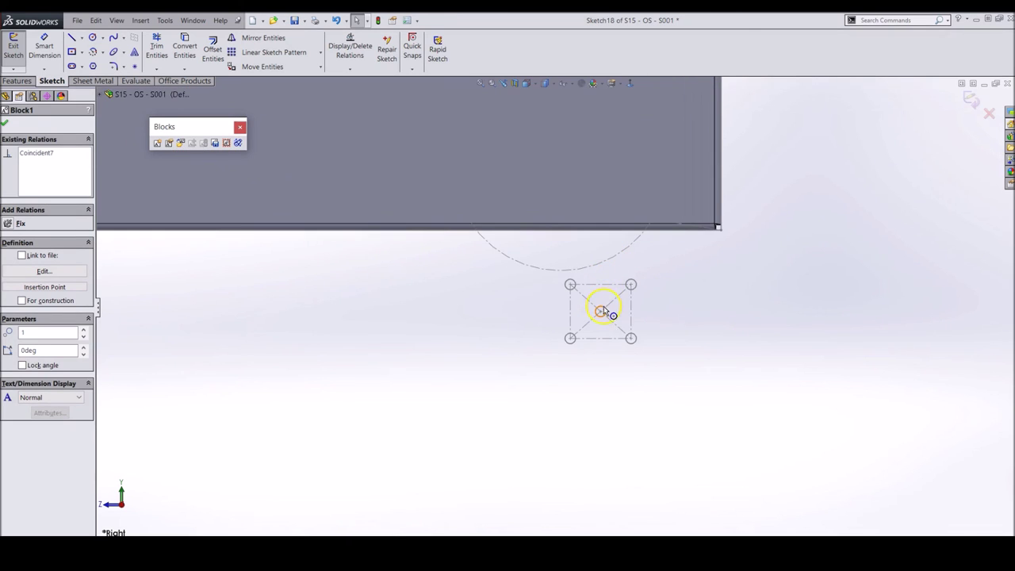
pyautogui.moveTo(600, 311); pyautogui.dragTo(559, 163)
pyautogui.scroll(3, 475, 277)
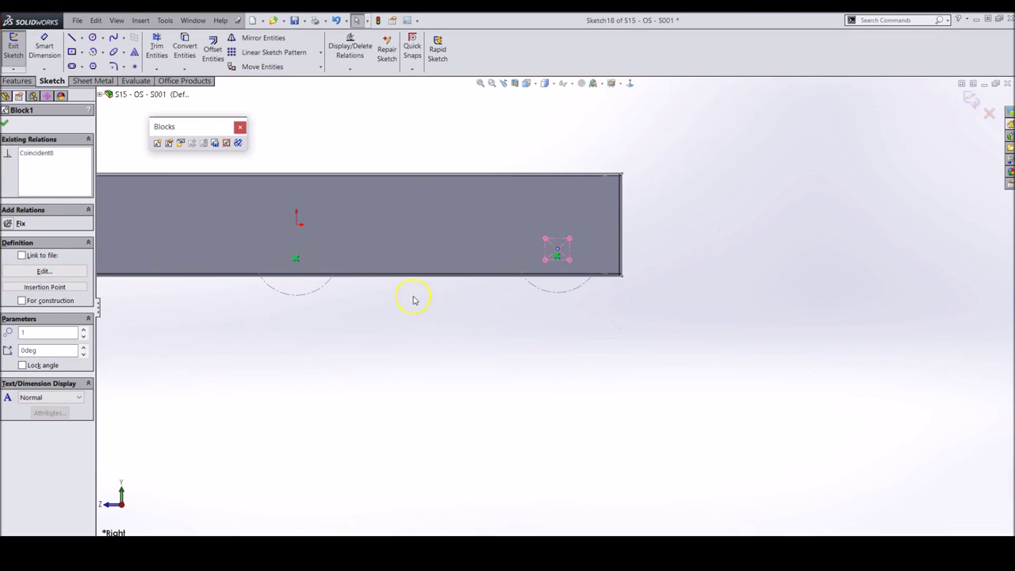
pyautogui.scroll(-3, 341, 294)
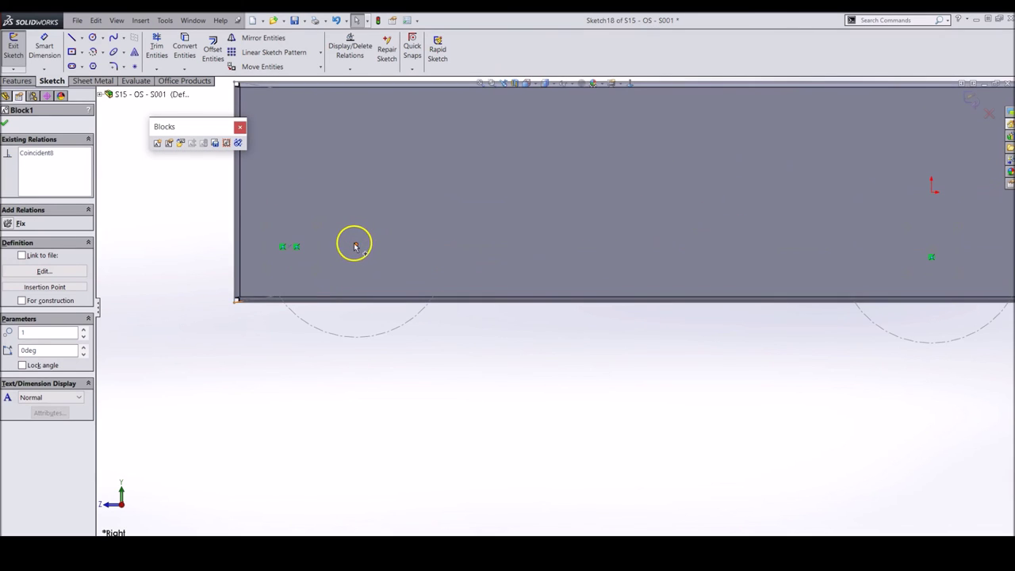
pyautogui.click(356, 244)
pyautogui.press('Escape')
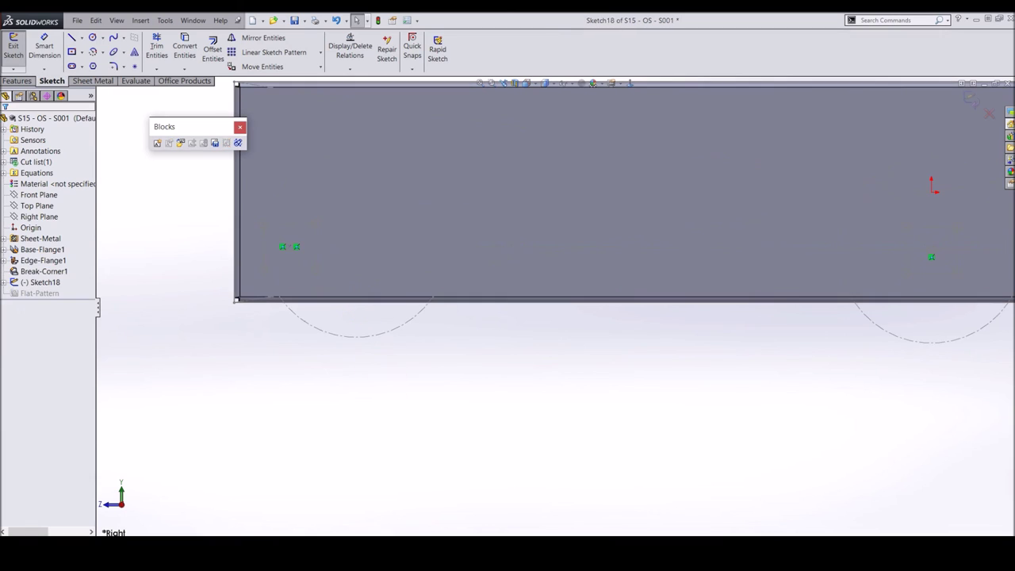
# Exit Sketch18 and start an Extruded Cut from the Features tools
pyautogui.click(14, 45)
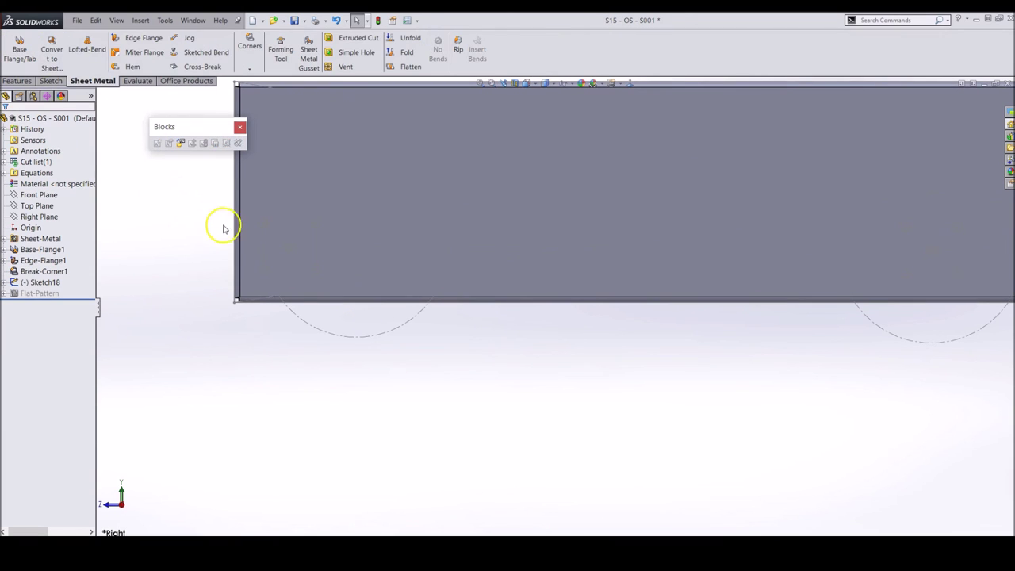
pyautogui.scroll(4, 555, 306)
pyautogui.scroll(-2, 658, 324)
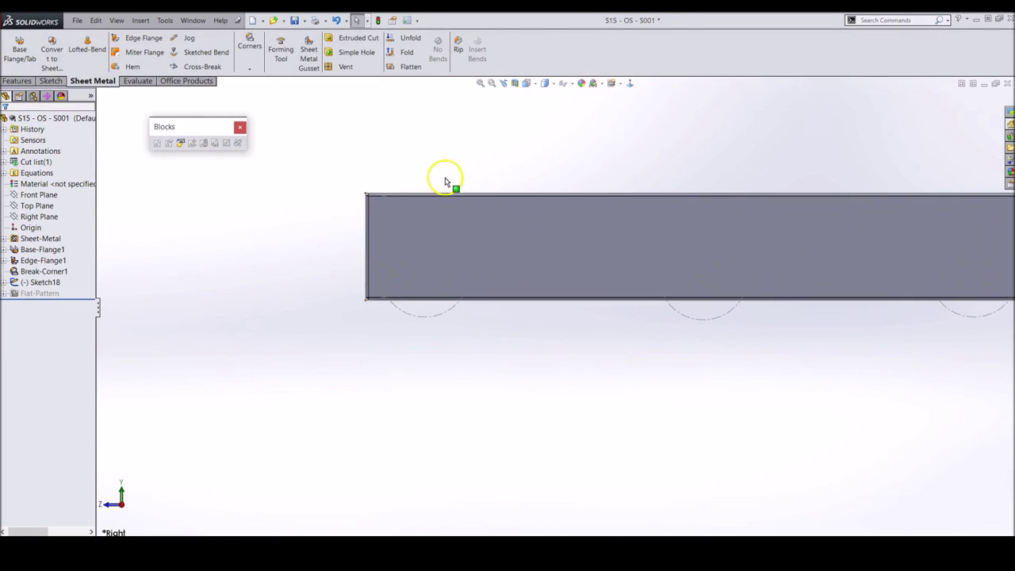
pyautogui.click(19, 80)
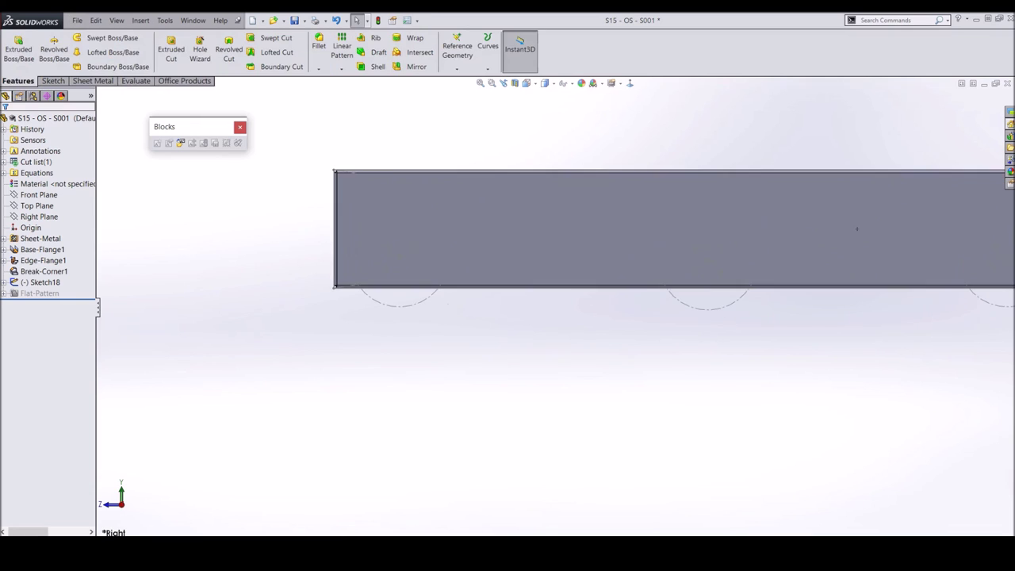
pyautogui.click(171, 49)
# Cut Sketch18's hole patterns Through All as Cut-Extrude2, then zoom to fit
pyautogui.click(103, 94)
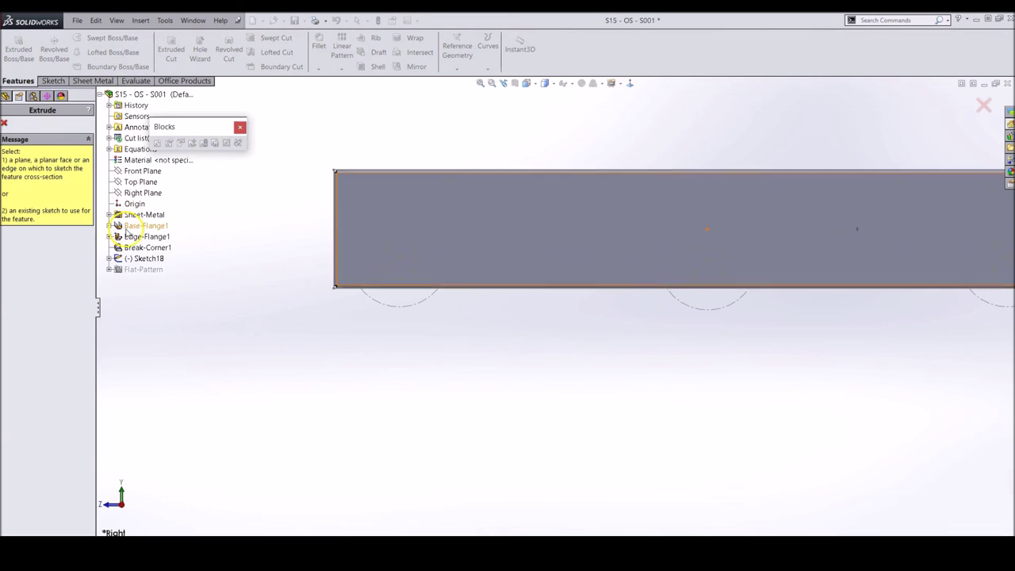
pyautogui.click(136, 259)
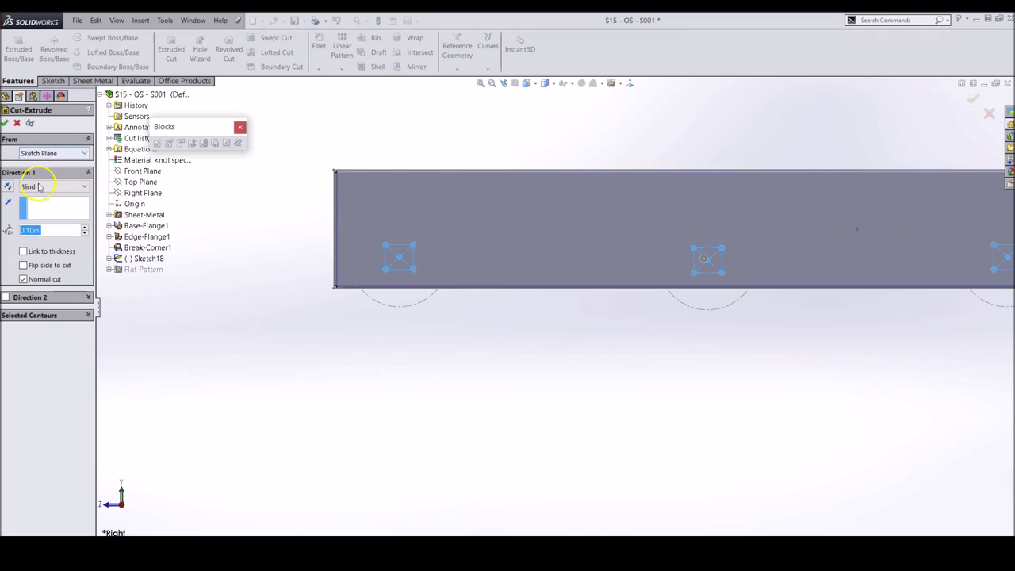
pyautogui.click(39, 187)
pyautogui.click(41, 205)
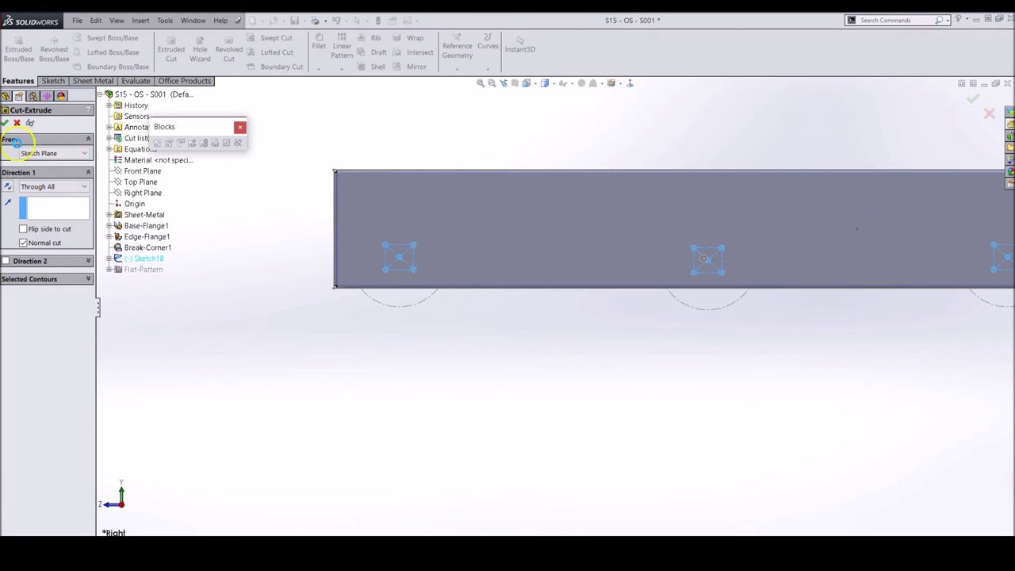
pyautogui.press('Return')
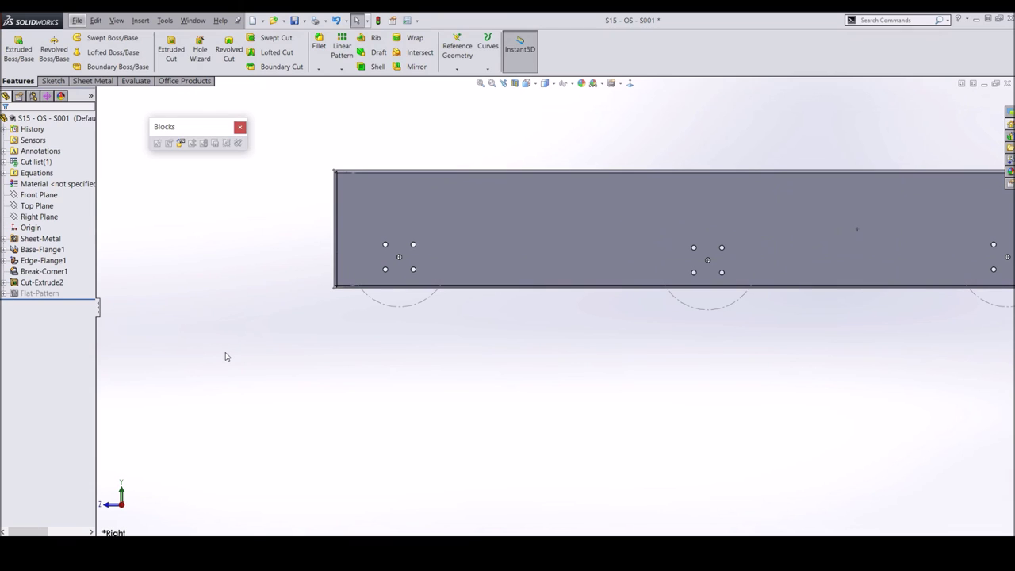
pyautogui.press('f')
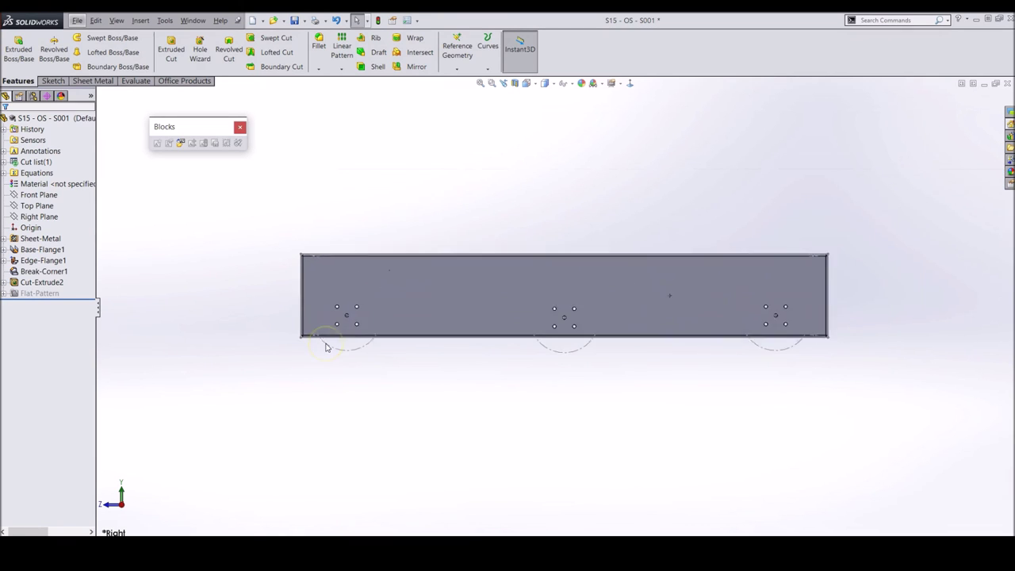